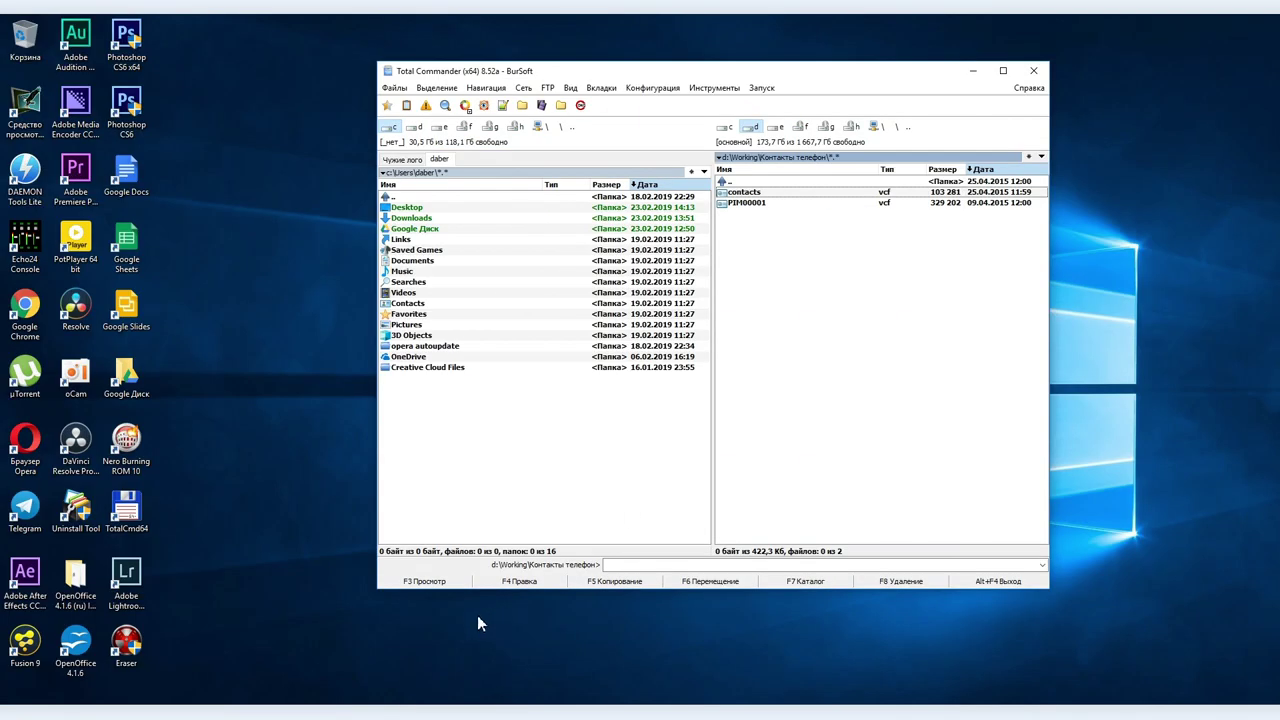
# View contacts.vcf as plain text in Lister, scroll through its contents, and close the viewer
pyautogui.click(437, 590)
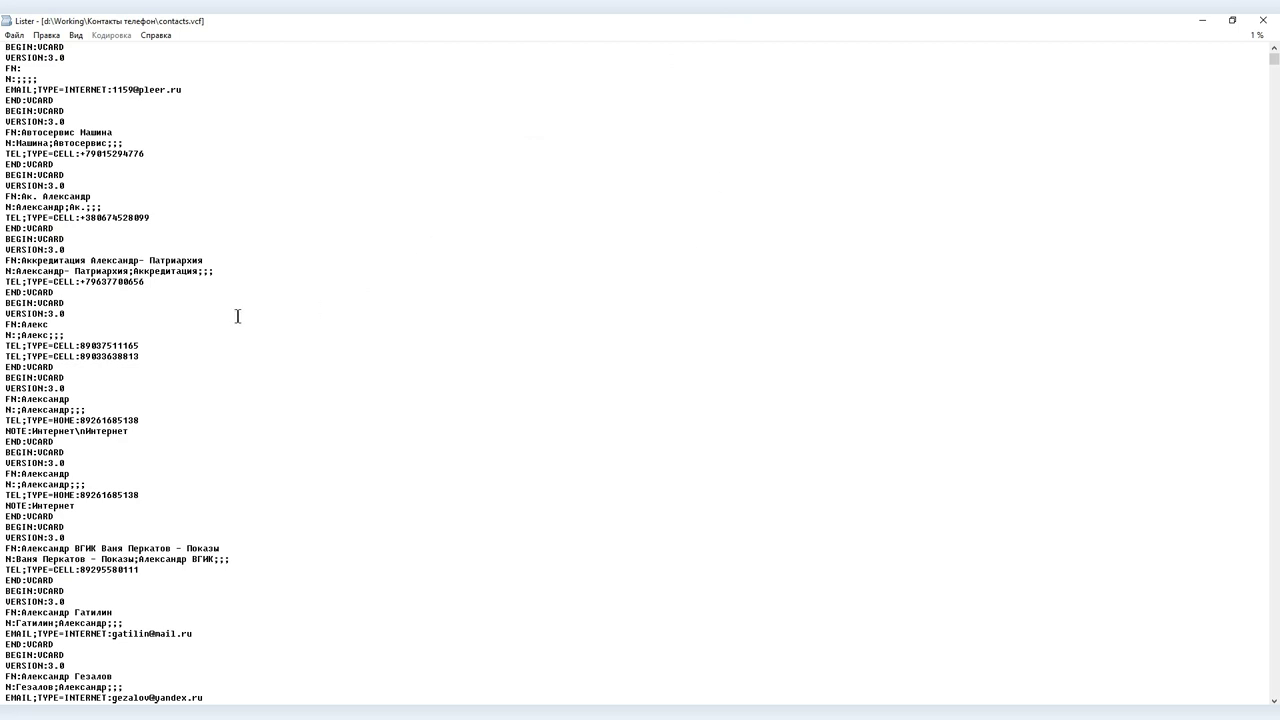
pyautogui.scroll(-4, 240, 314)
pyautogui.scroll(-5, 240, 340)
pyautogui.scroll(-3, 237, 346)
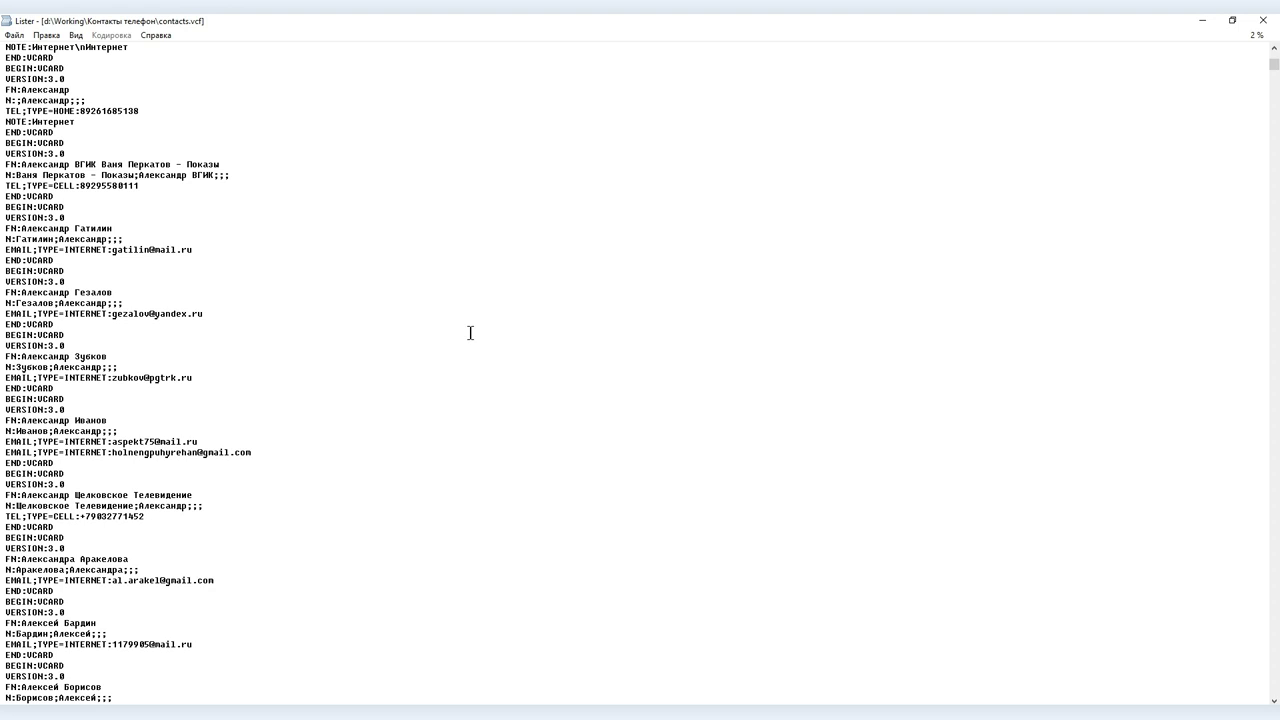
pyautogui.click(1260, 22)
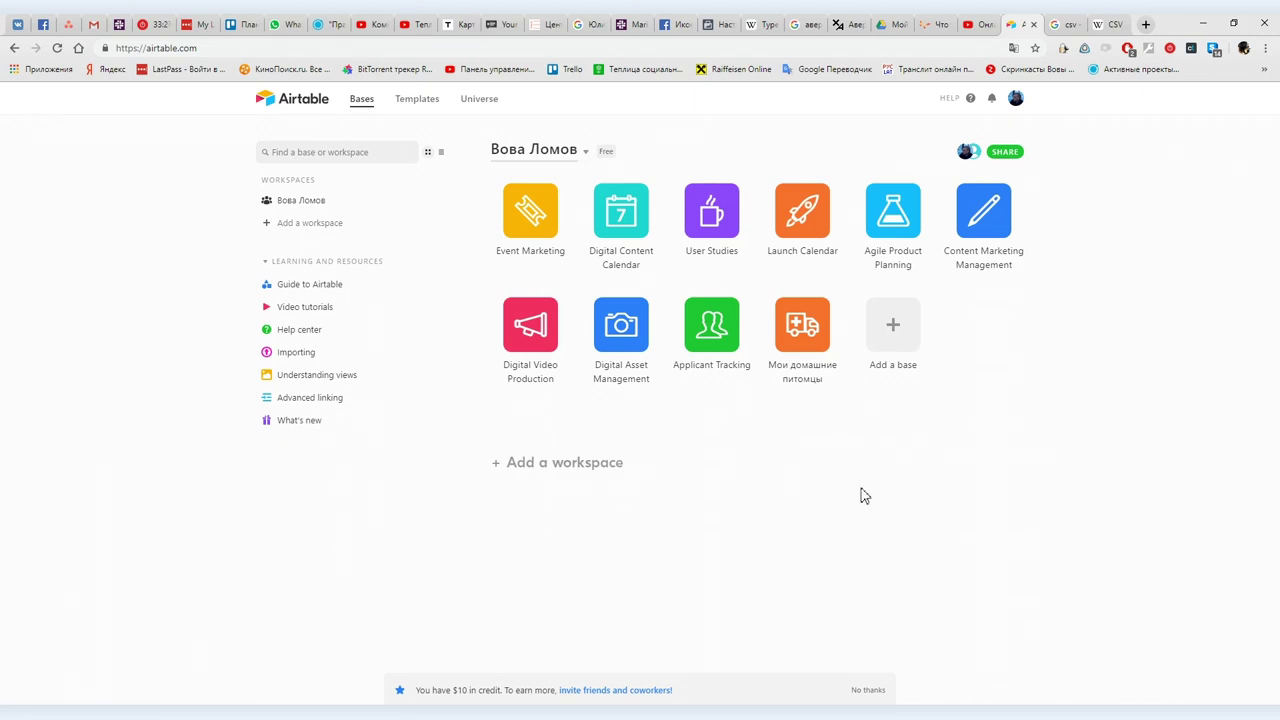
# Download the Pets table's Main View from the Мои домашние питомцы base as a CSV file
pyautogui.click(806, 342)
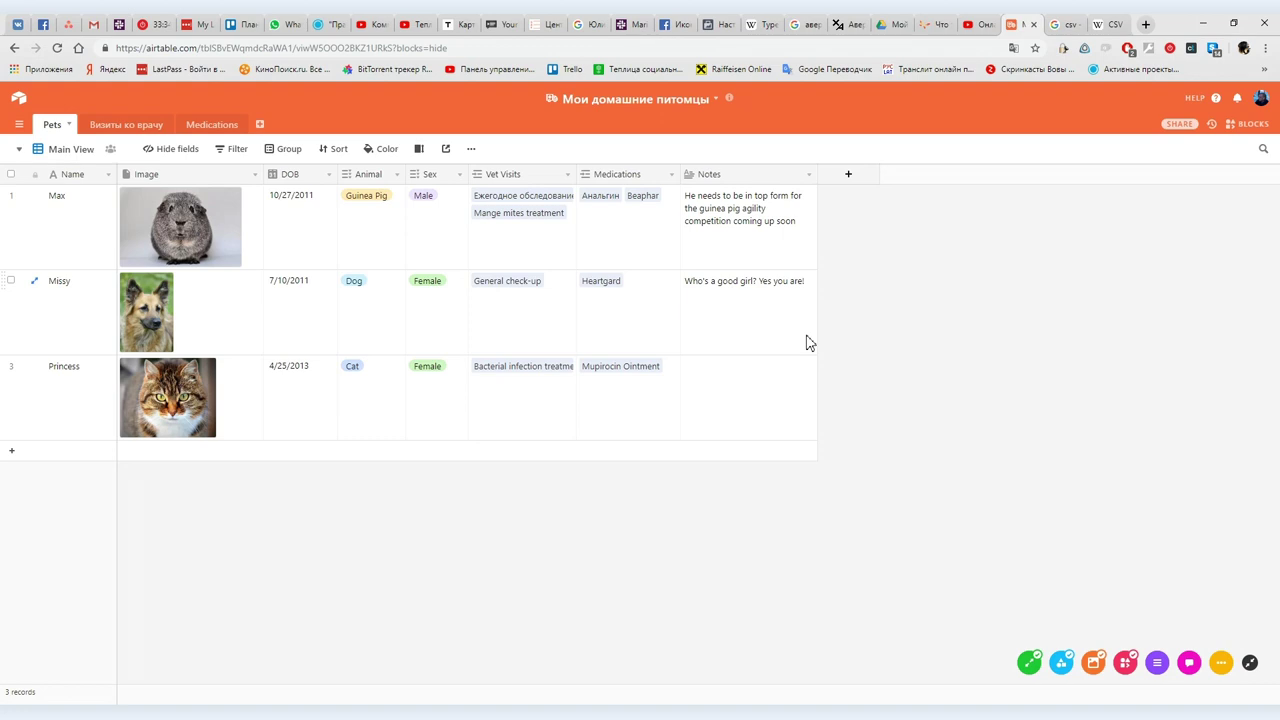
pyautogui.click(472, 149)
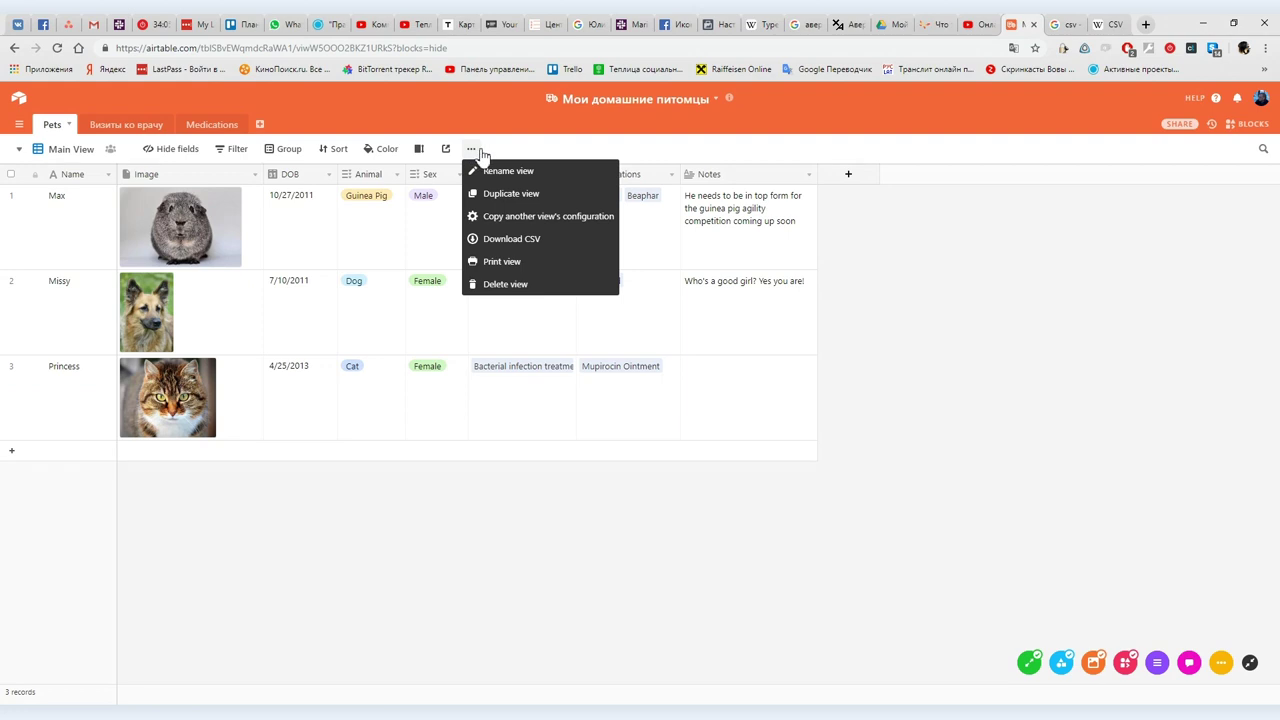
pyautogui.click(546, 240)
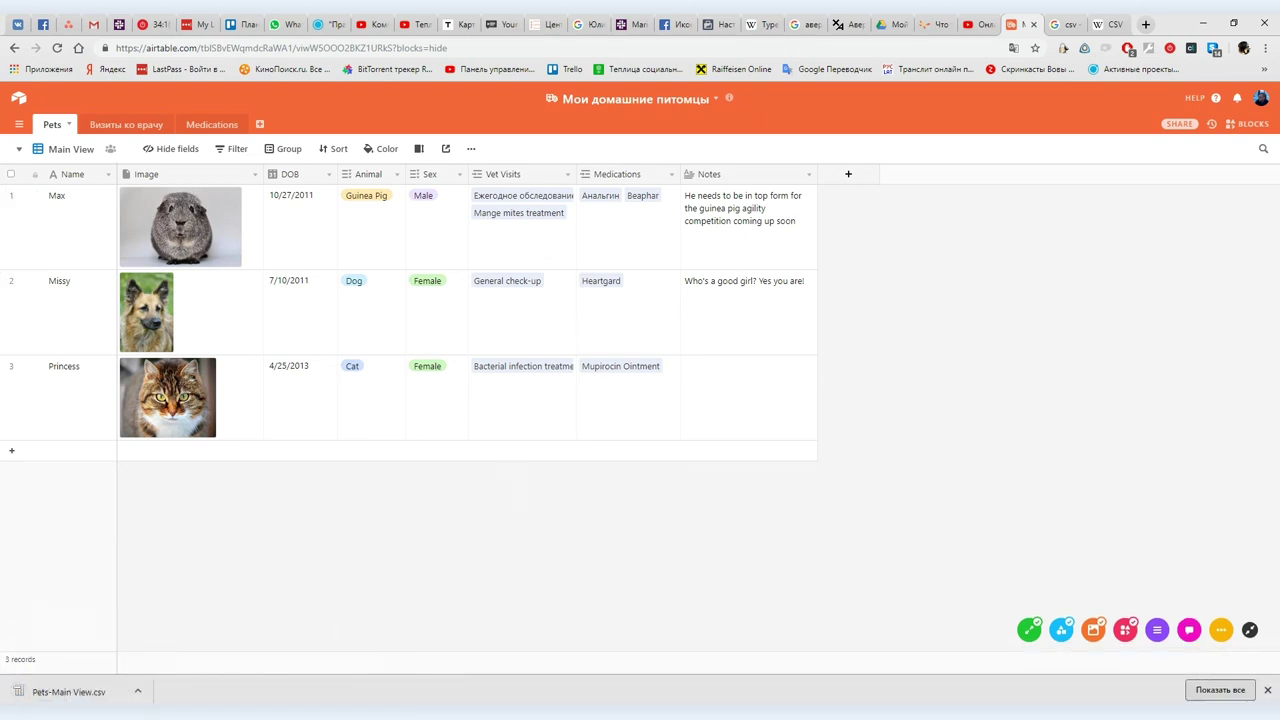
# View Pets-Main View.csv as raw text, then start OpenOffice Calc with a blank spreadsheet
pyautogui.click(777, 222)
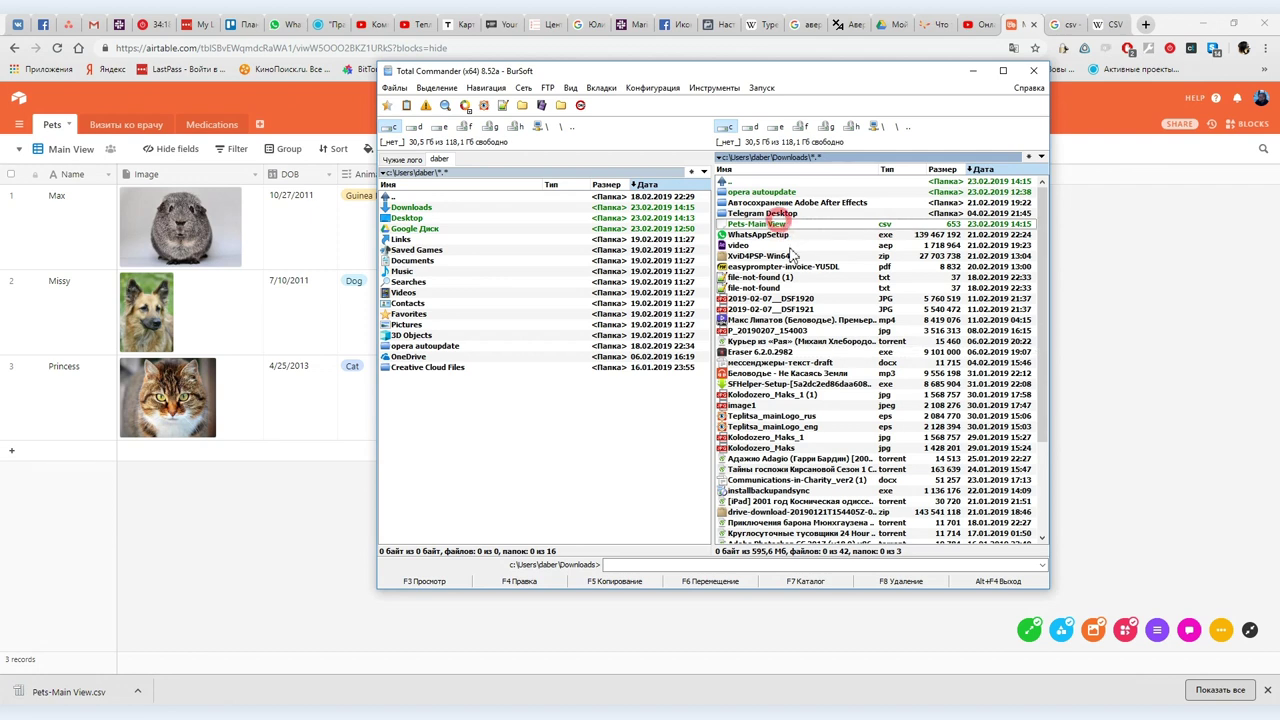
pyautogui.click(442, 581)
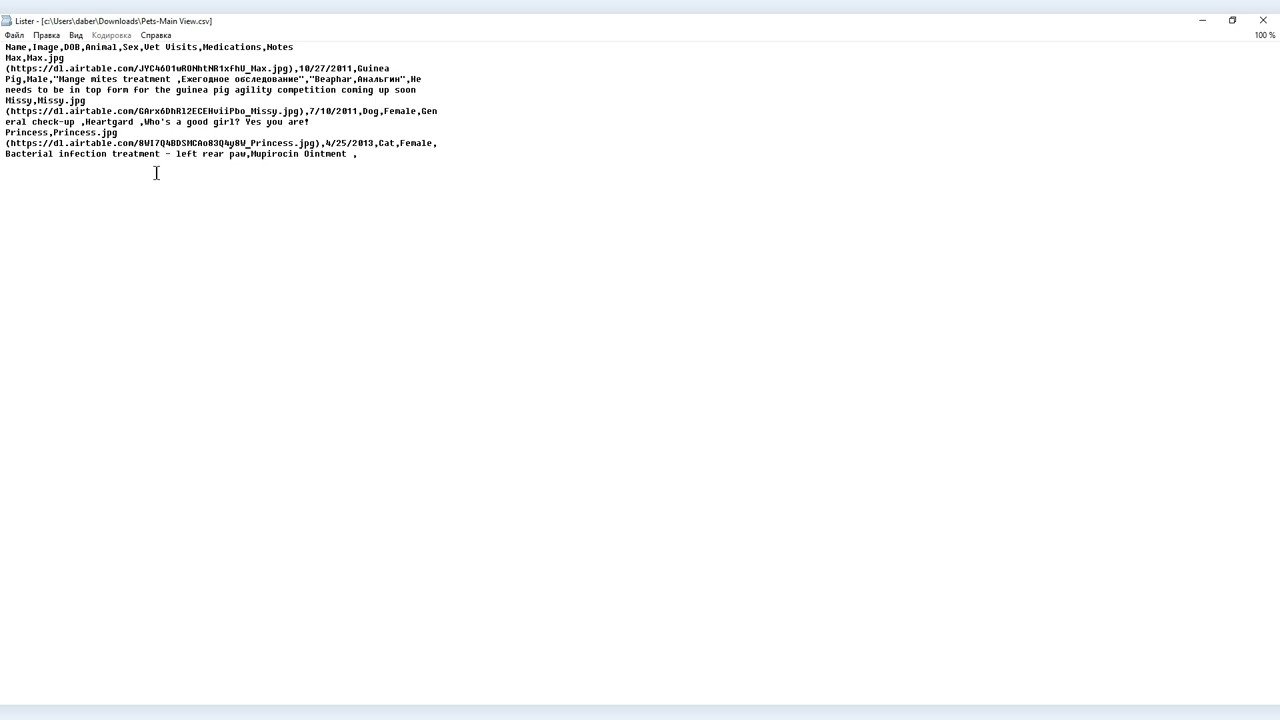
pyautogui.click(10, 714)
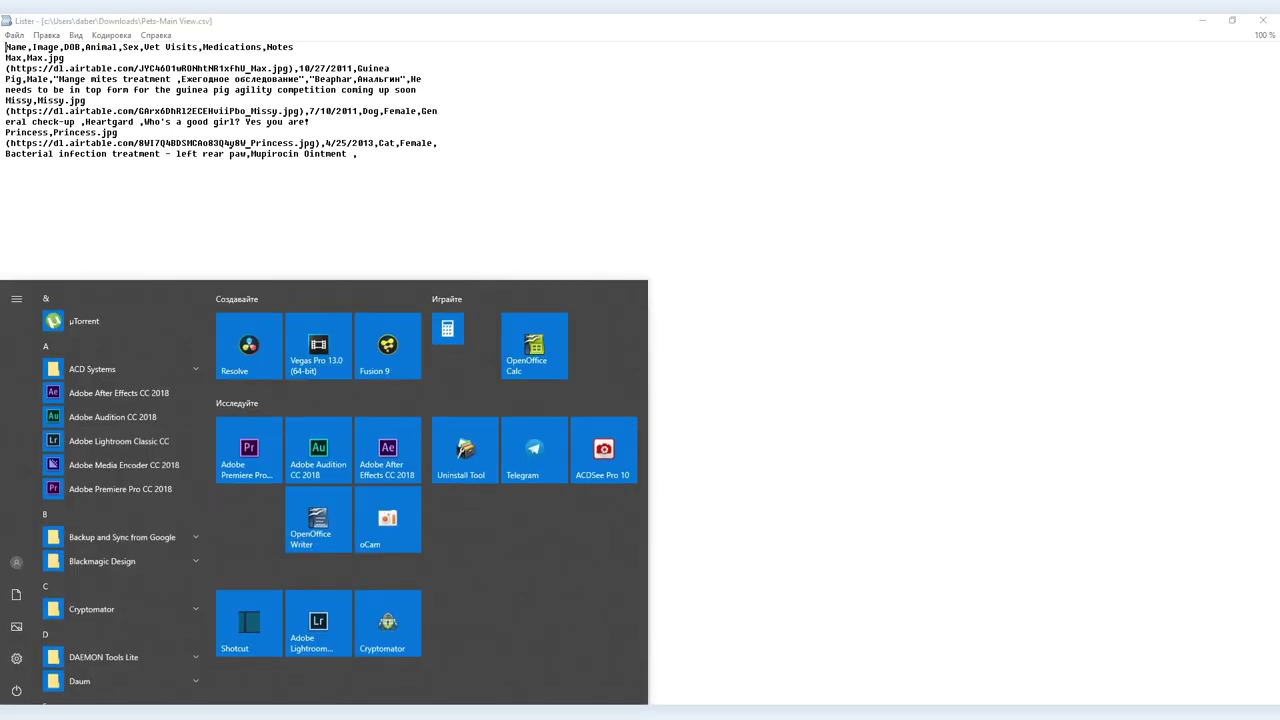
pyautogui.click(540, 350)
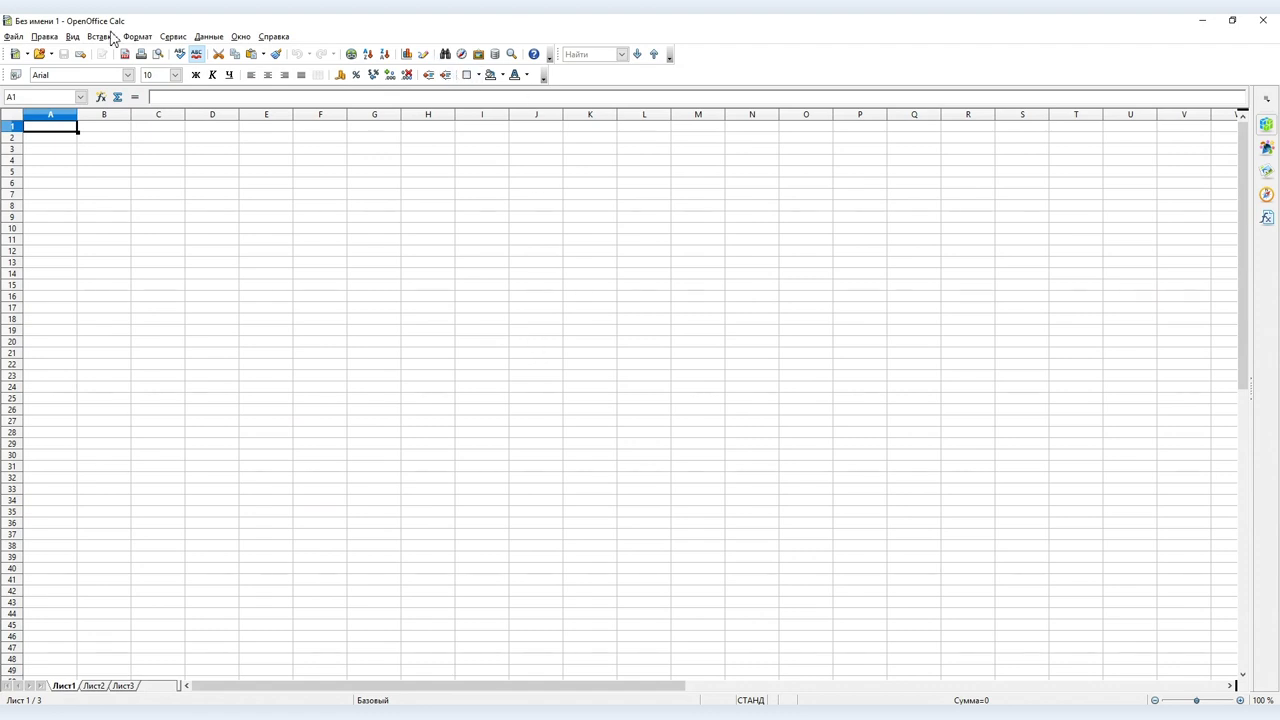
# Open Pets-Main View.csv in Calc to bring up the Text Import dialog
pyautogui.click(13, 37)
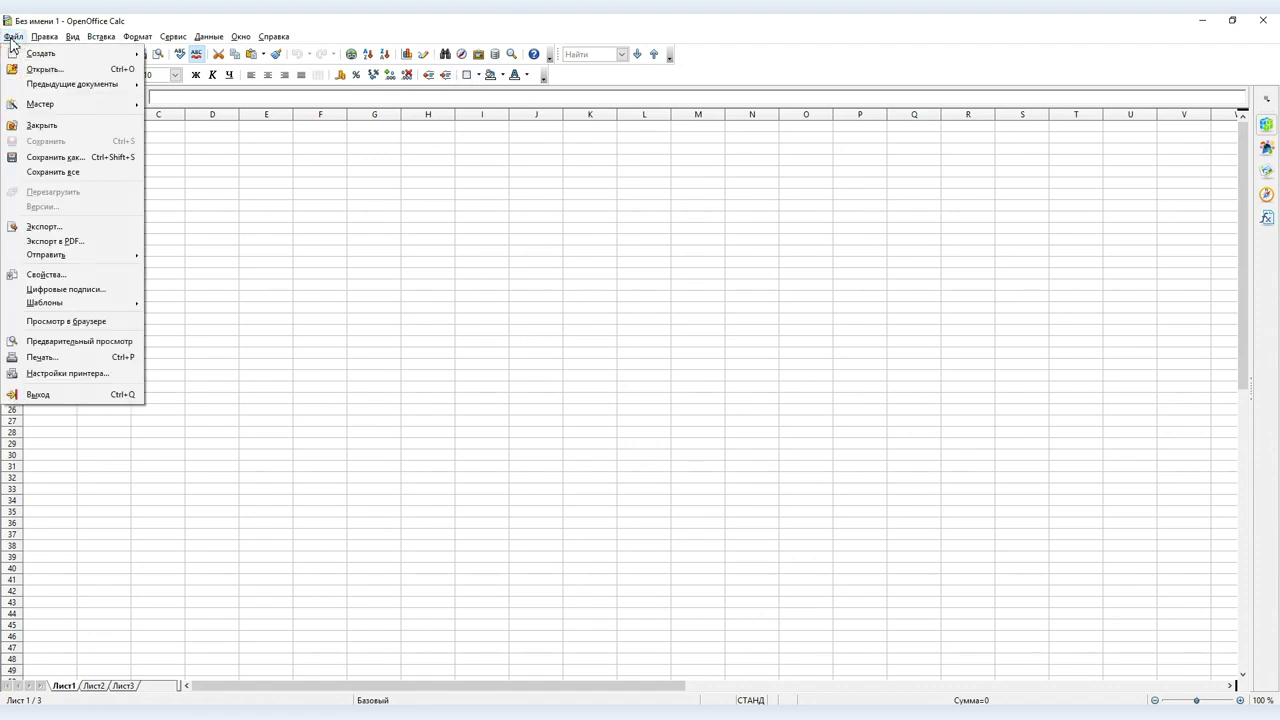
pyautogui.click(43, 69)
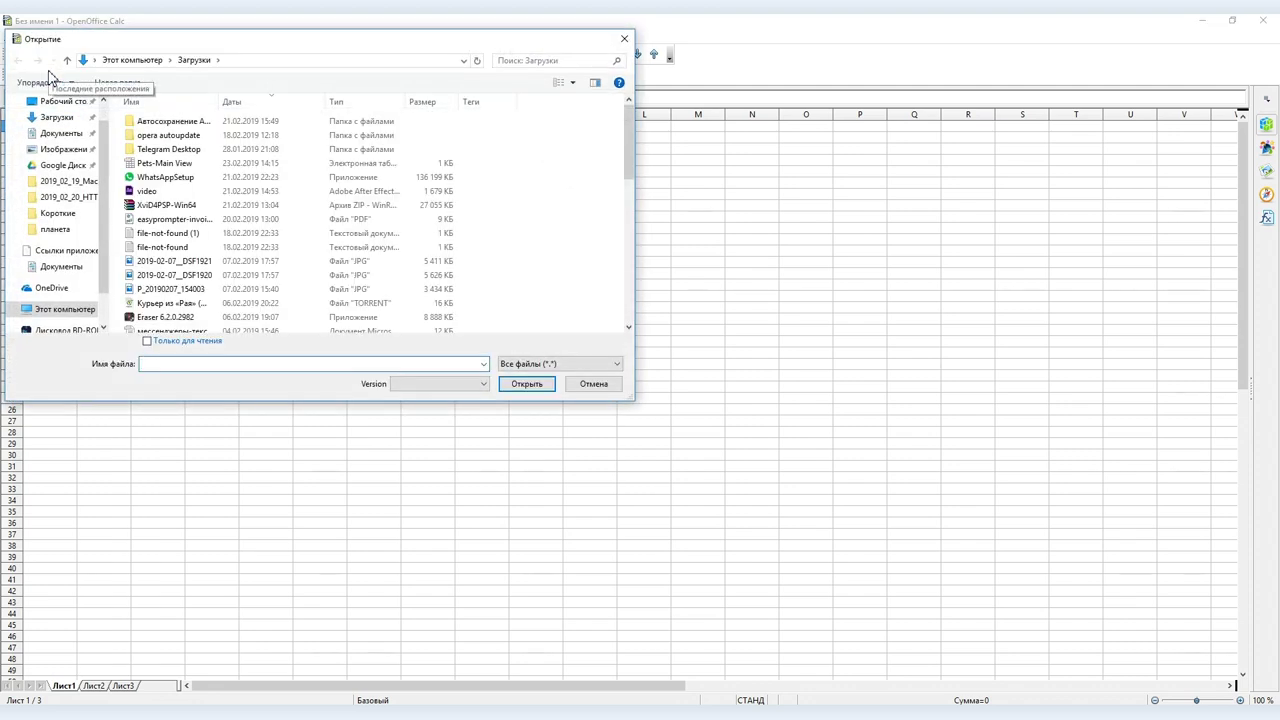
pyautogui.click(170, 163)
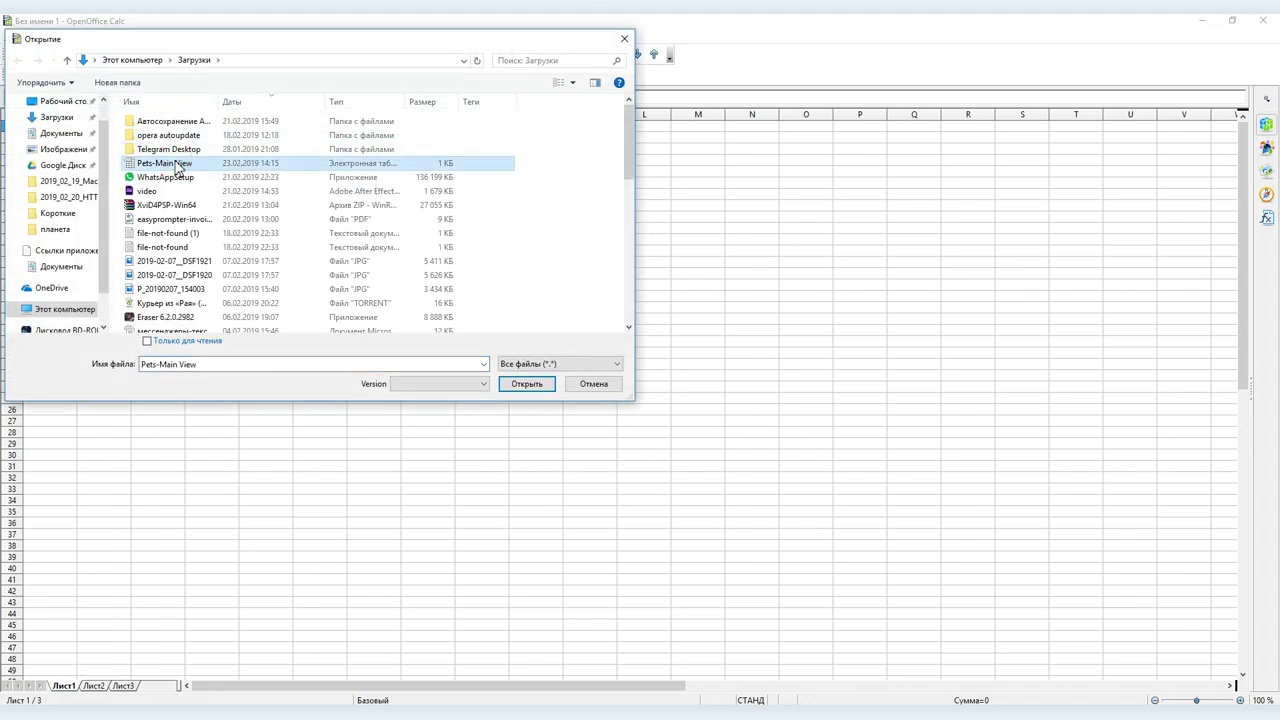
pyautogui.click(527, 385)
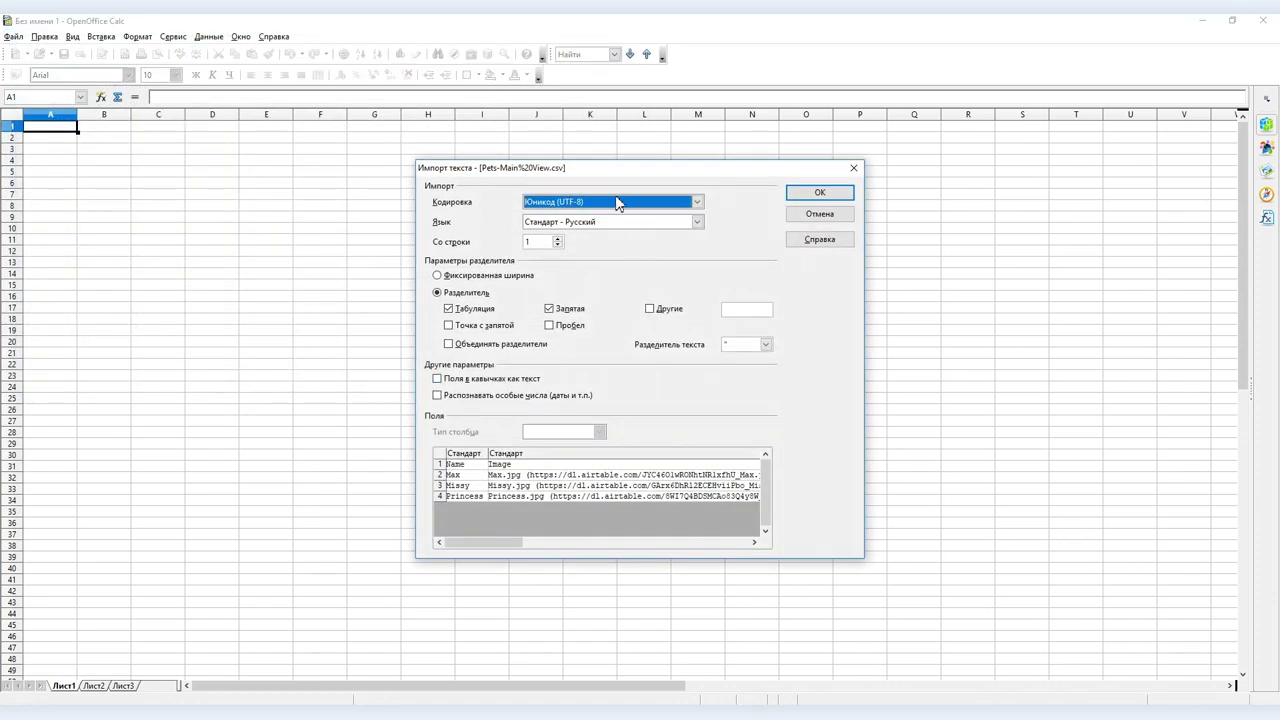
# Tick Space as a separator alongside Tab and Comma in Text Import
pyautogui.moveTo(615, 168); pyautogui.dragTo(488, 115)
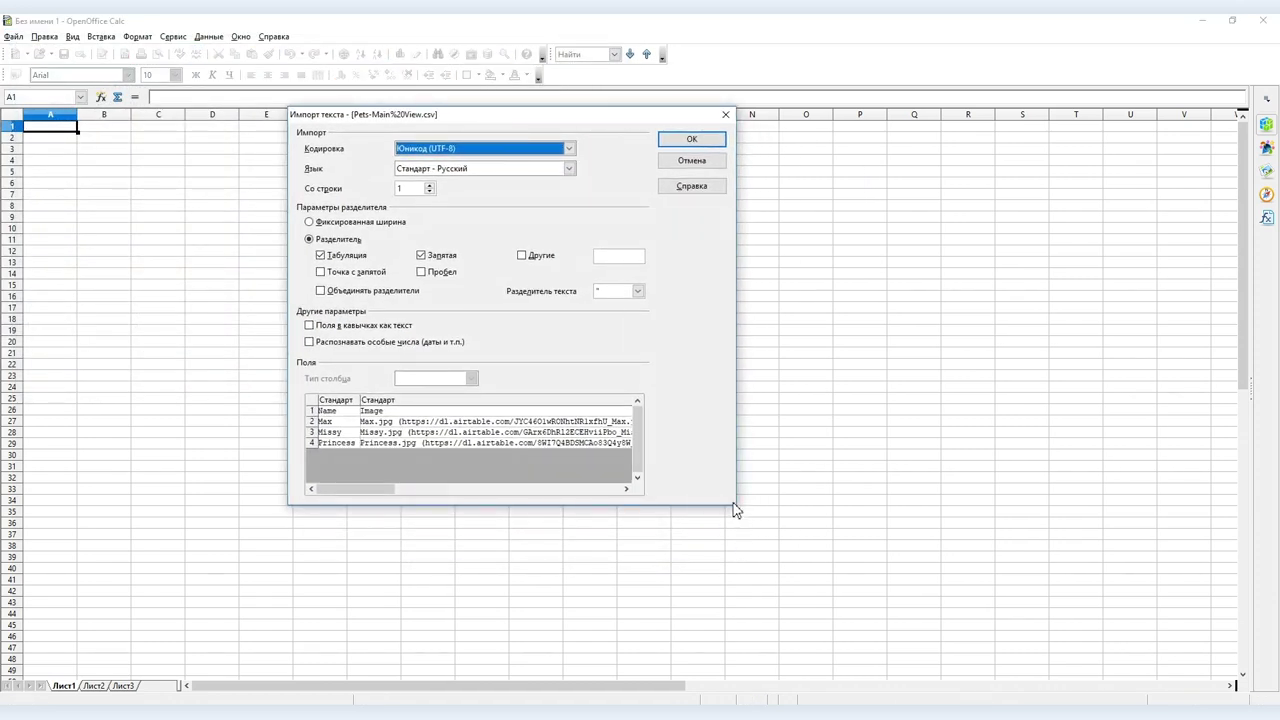
pyautogui.moveTo(371, 489)
pyautogui.mouseDown()
pyautogui.moveTo(520, 491)
pyautogui.moveTo(348, 512)
pyautogui.mouseUp()
pyautogui.click(422, 272)
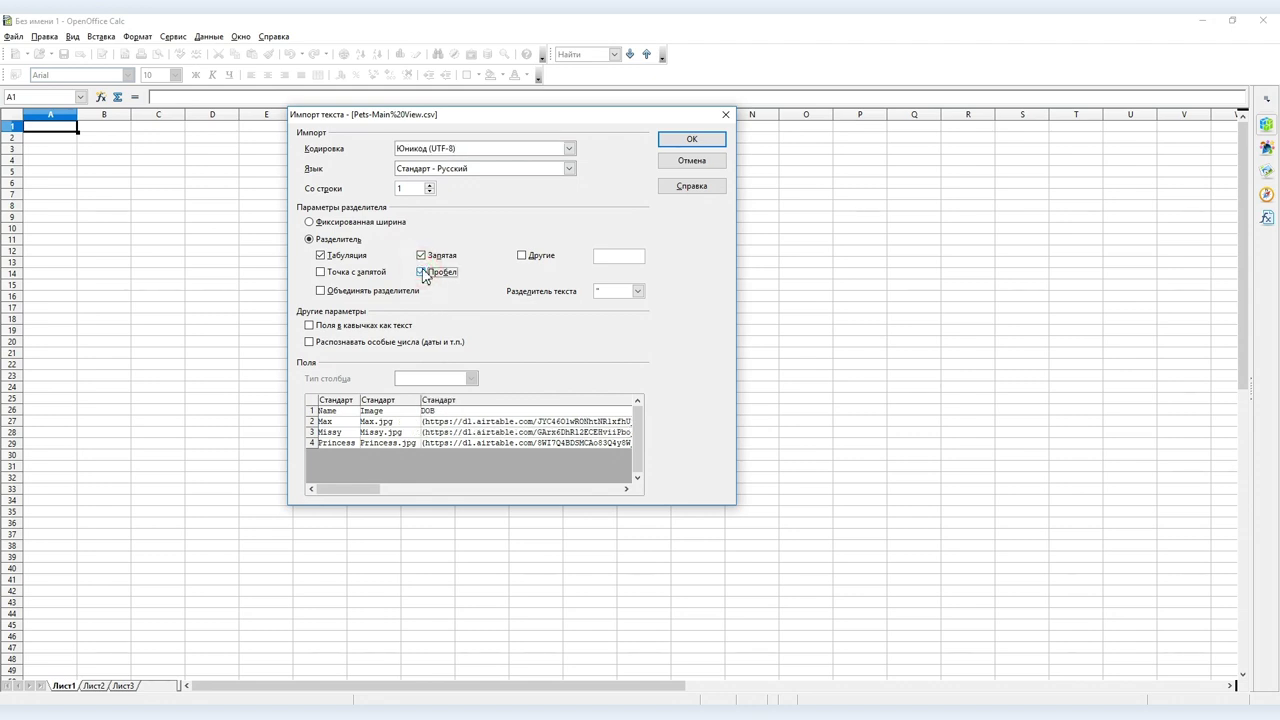
pyautogui.moveTo(348, 489)
pyautogui.mouseDown()
pyautogui.moveTo(469, 489)
pyautogui.moveTo(410, 489)
pyautogui.moveTo(334, 517)
pyautogui.mouseUp()
# Load the space-split import, compare it with the Airtable table, then close the spreadsheet
pyautogui.click(674, 142)
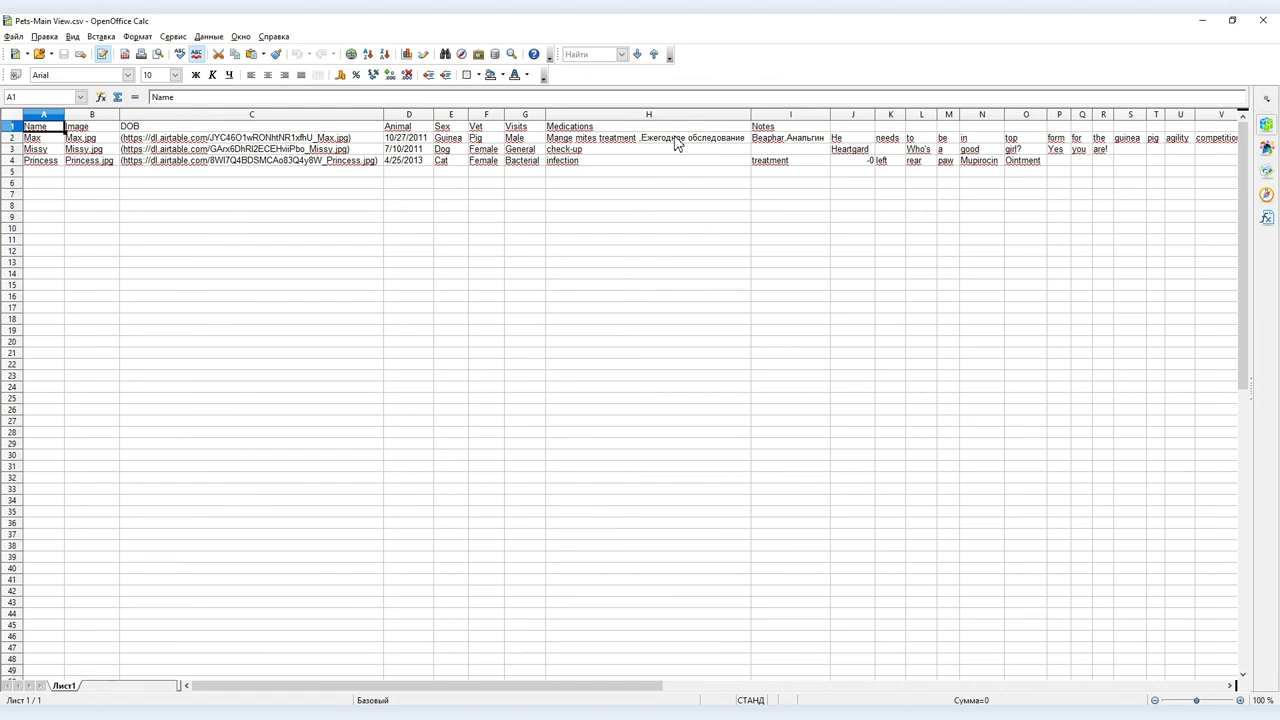
pyautogui.hotkey('alt', 'Tab')
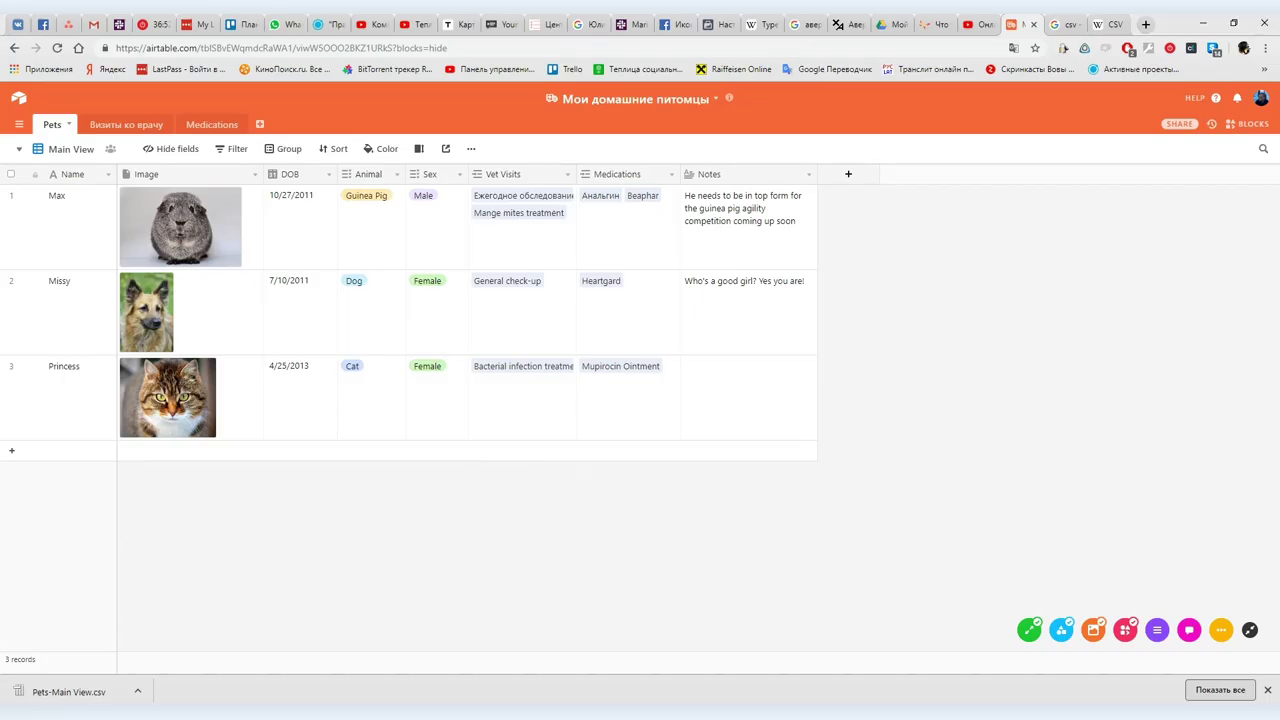
pyautogui.hotkey('alt', 'Tab')
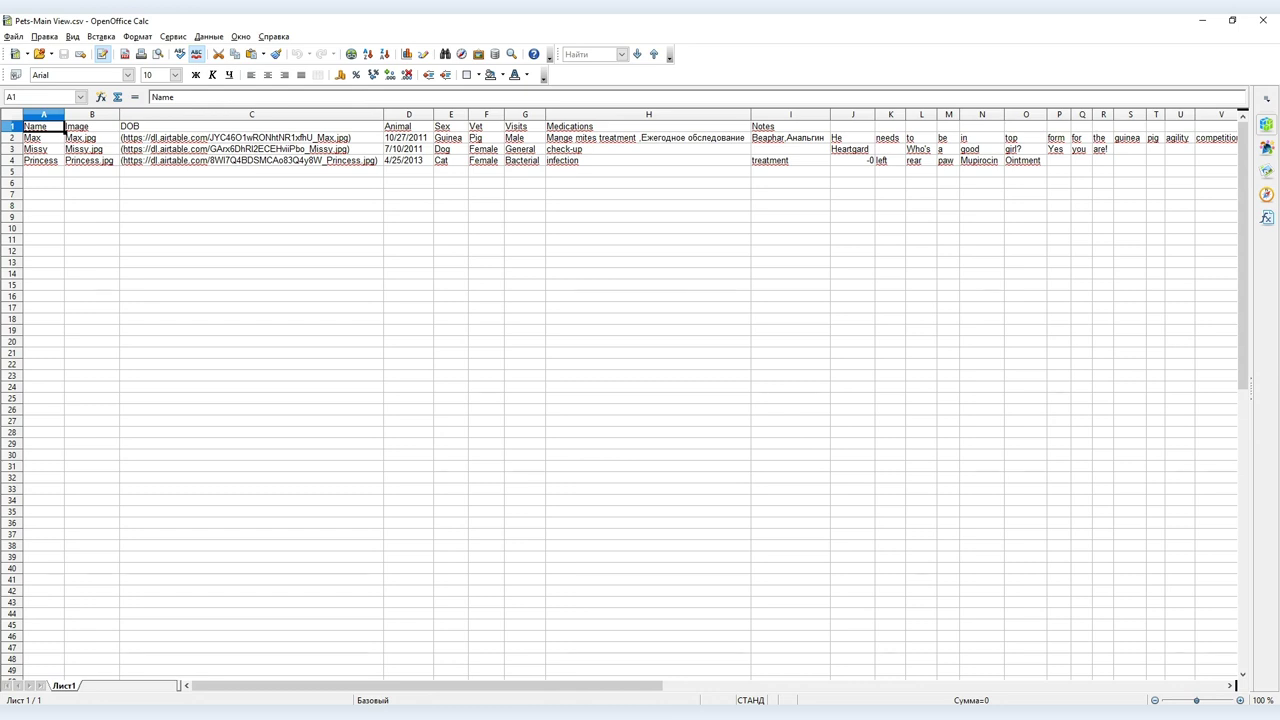
pyautogui.click(1263, 20)
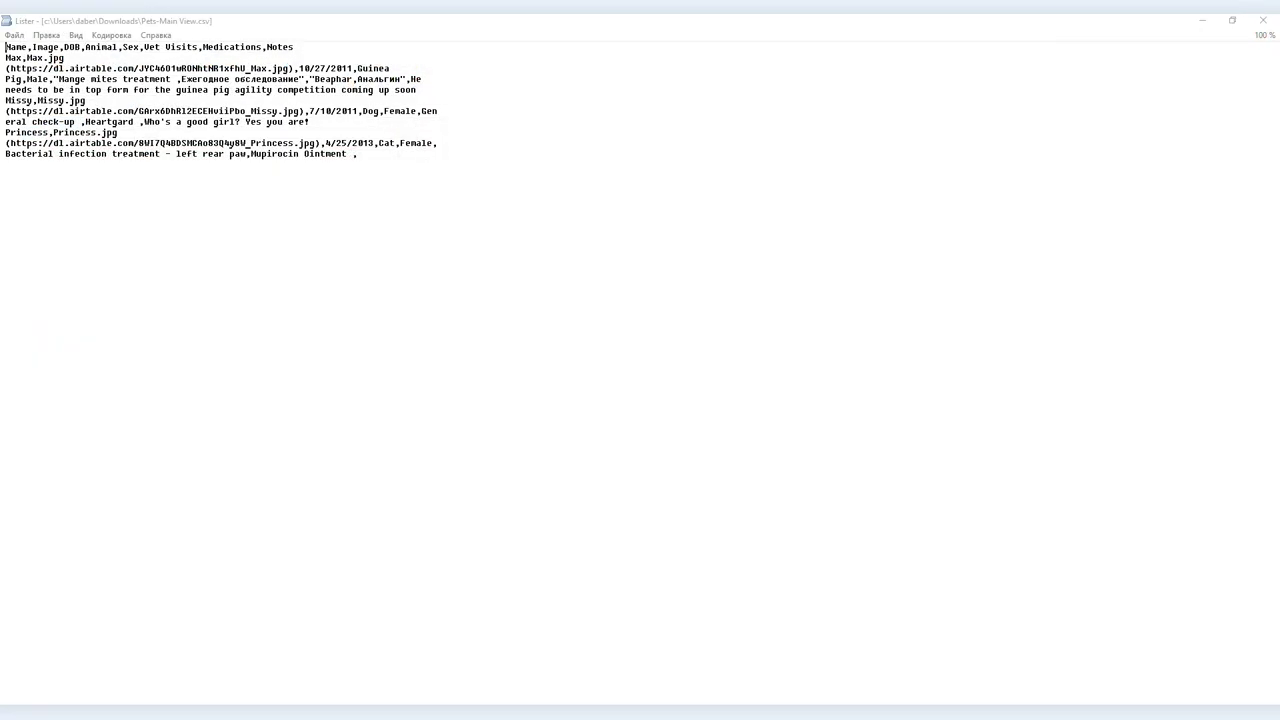
# Relaunch OpenOffice Calc and bring up the Open dialog showing the Downloads folder
pyautogui.press('super')
pyautogui.click(528, 449)
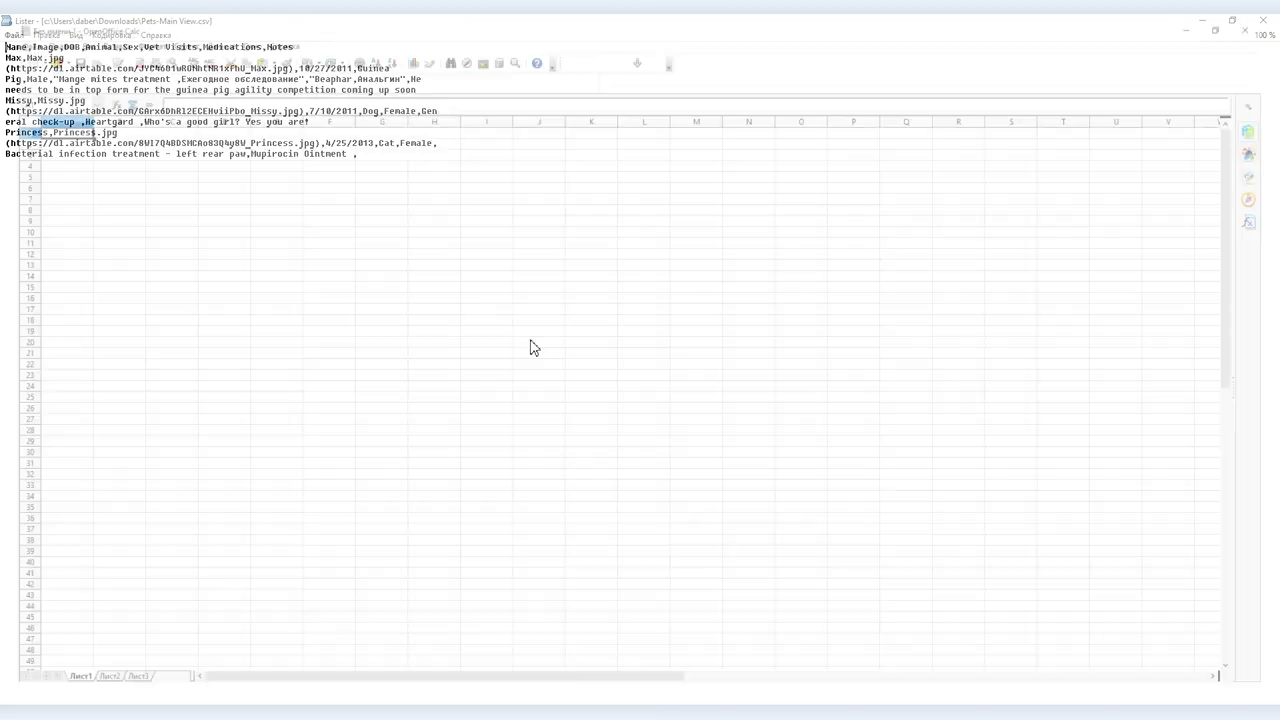
pyautogui.click(13, 36)
pyautogui.click(60, 63)
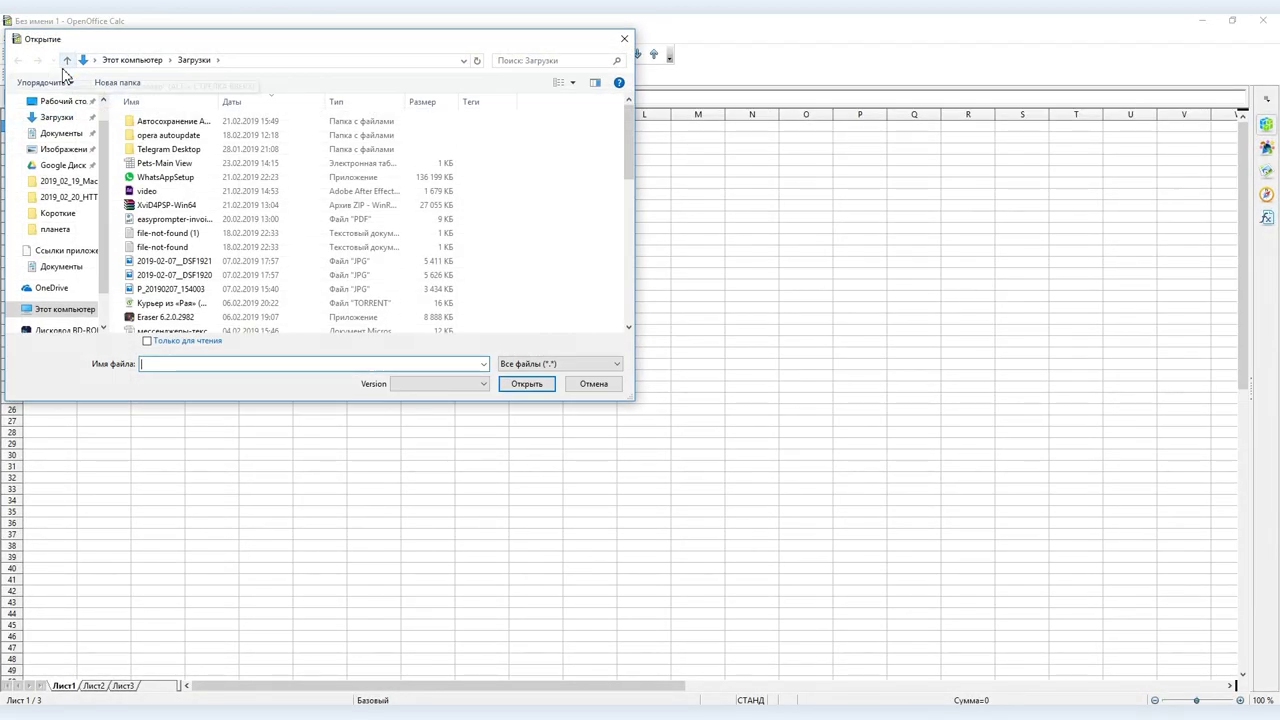
# Reimport Pets-Main View.csv with Space unticked and Comma and Tab kept, filling columns A–H
pyautogui.click(150, 163)
pyautogui.click(546, 385)
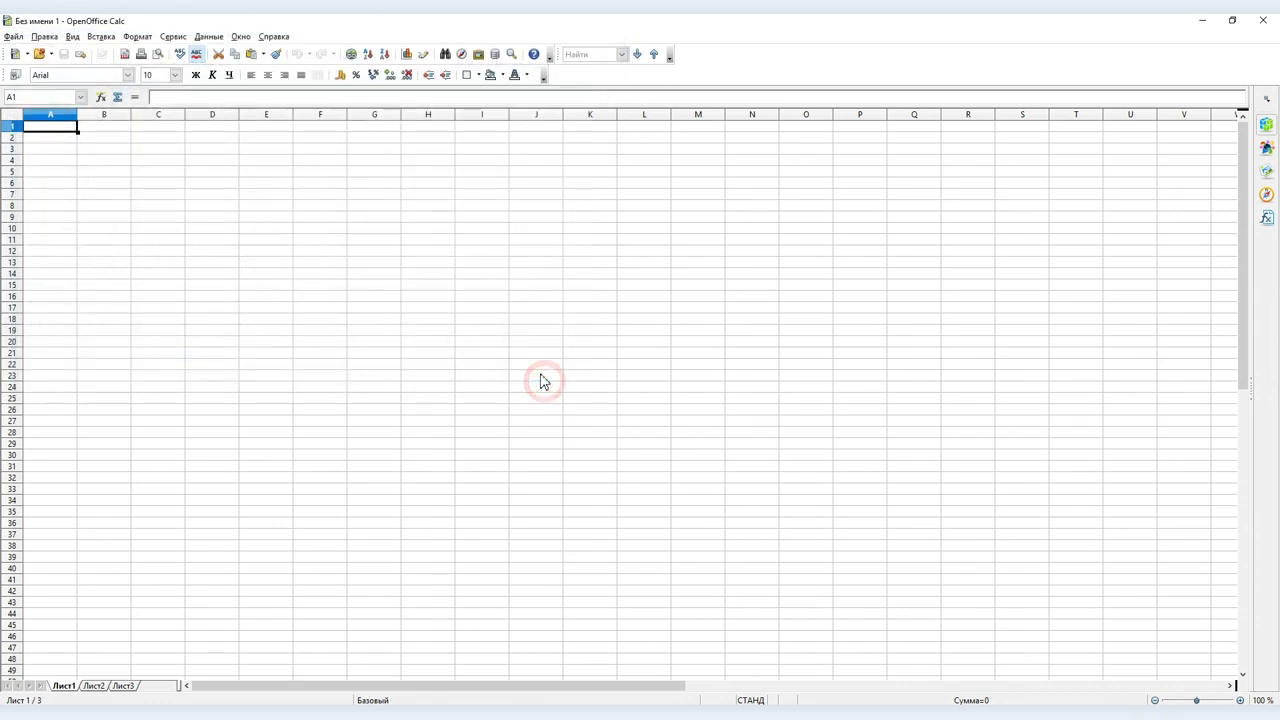
pyautogui.click(551, 326)
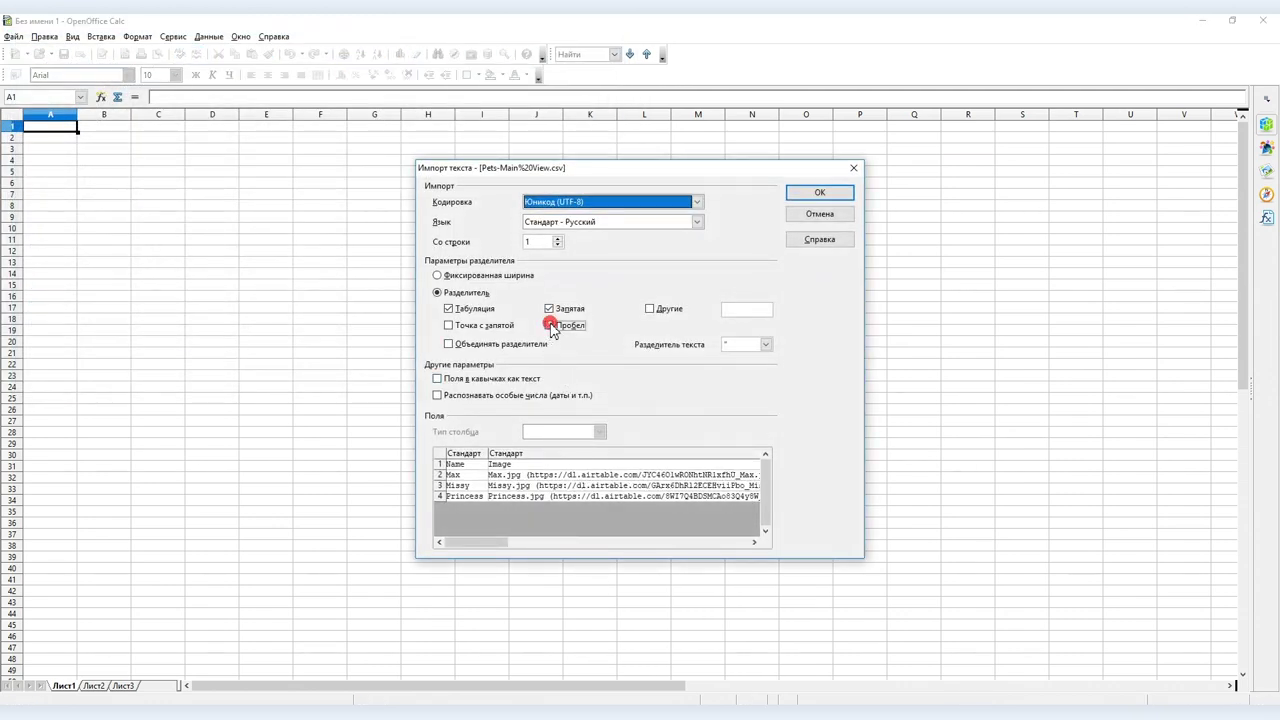
pyautogui.moveTo(486, 542)
pyautogui.mouseDown()
pyautogui.moveTo(686, 543)
pyautogui.moveTo(640, 543)
pyautogui.mouseUp()
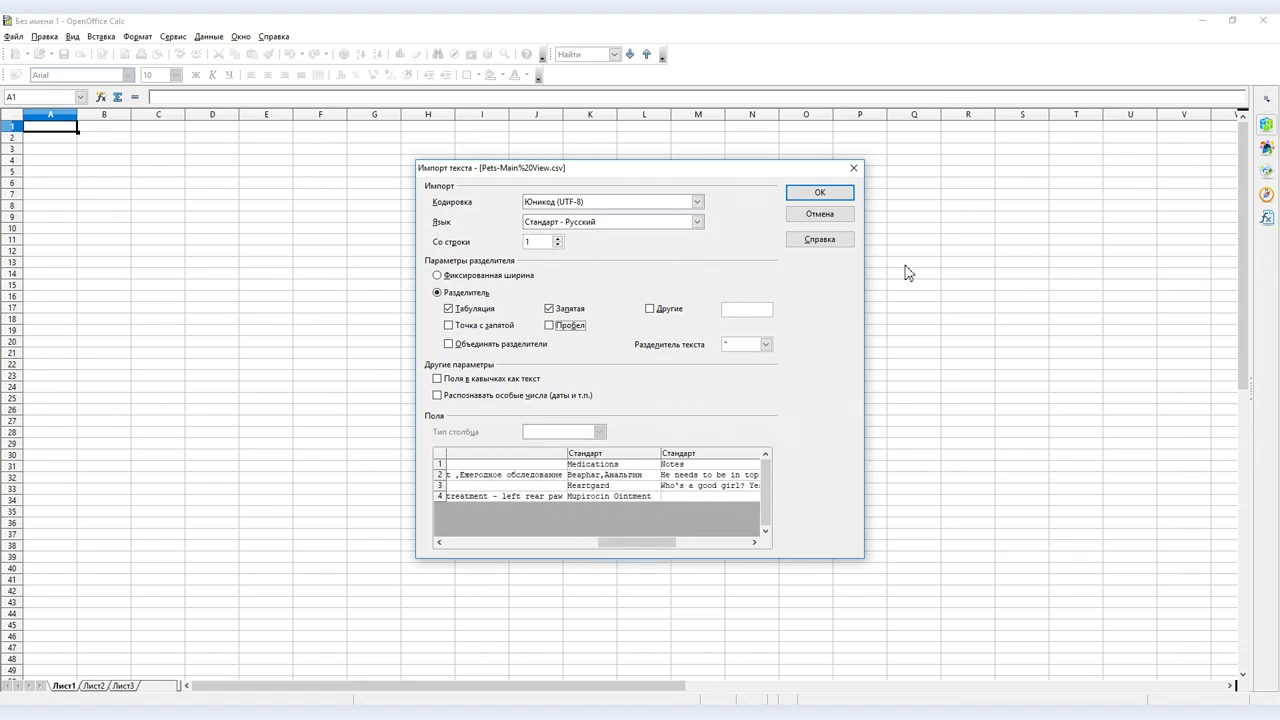
pyautogui.click(814, 193)
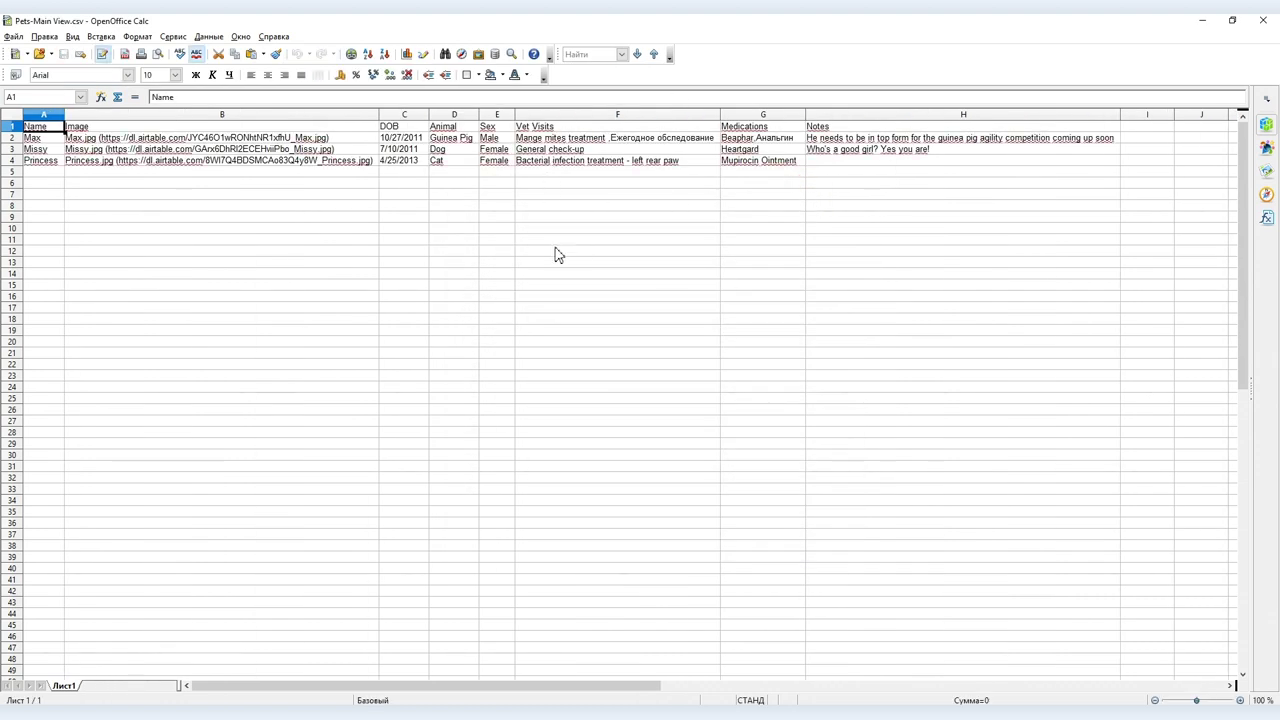
# Compare the imported sheet with the Airtable Pets table, then switch to Total Commander
pyautogui.hotkey('alt', 'Tab')
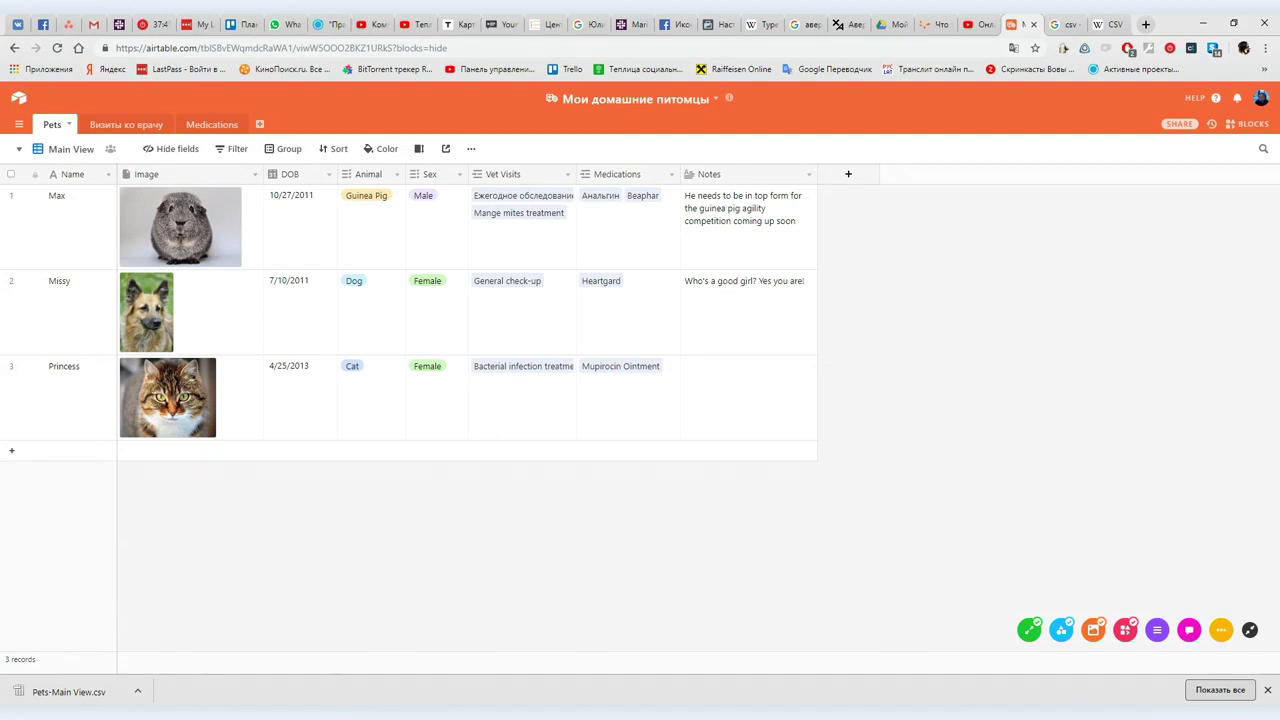
pyautogui.hotkey('alt', 'Tab')
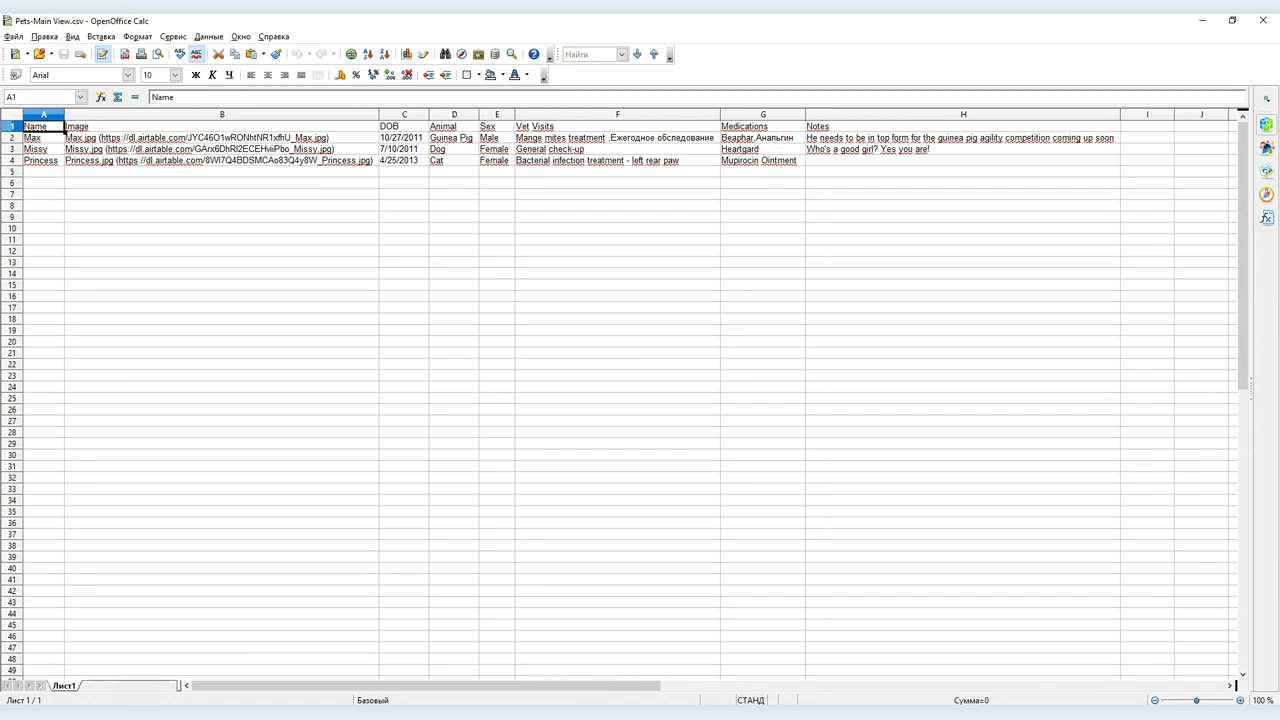
pyautogui.hotkey('alt', 'Tab')
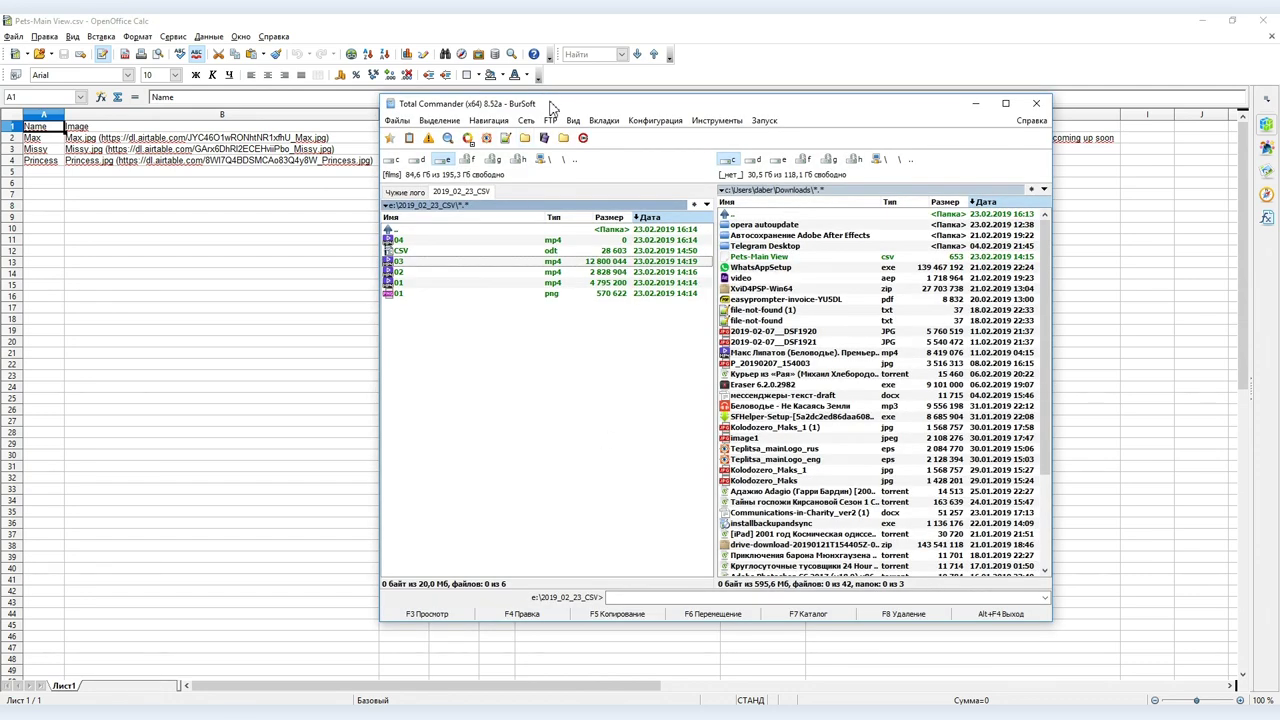
# In a new Notepad++ file, type two comma-separated lines: 123, bad, small and 321, fine, big
pyautogui.moveTo(549, 107); pyautogui.dragTo(555, 141)
pyautogui.click(513, 172)
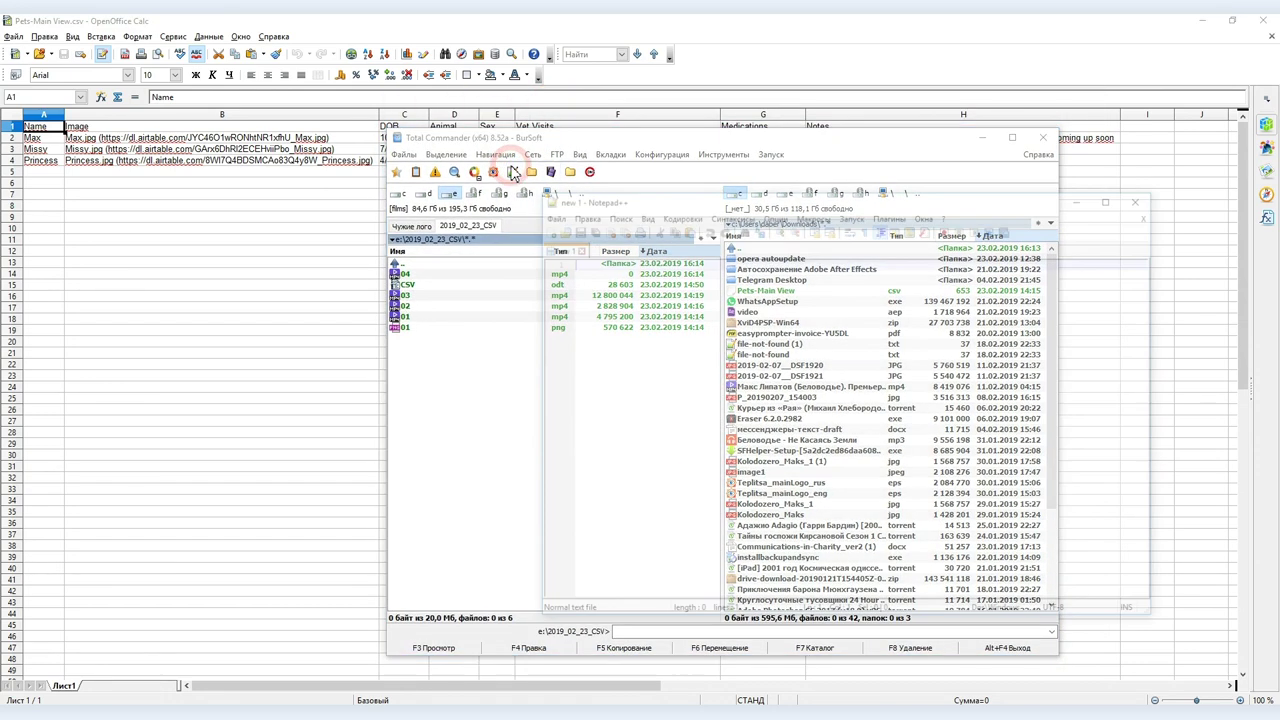
pyautogui.click(685, 267)
pyautogui.write('123, bad, smal')
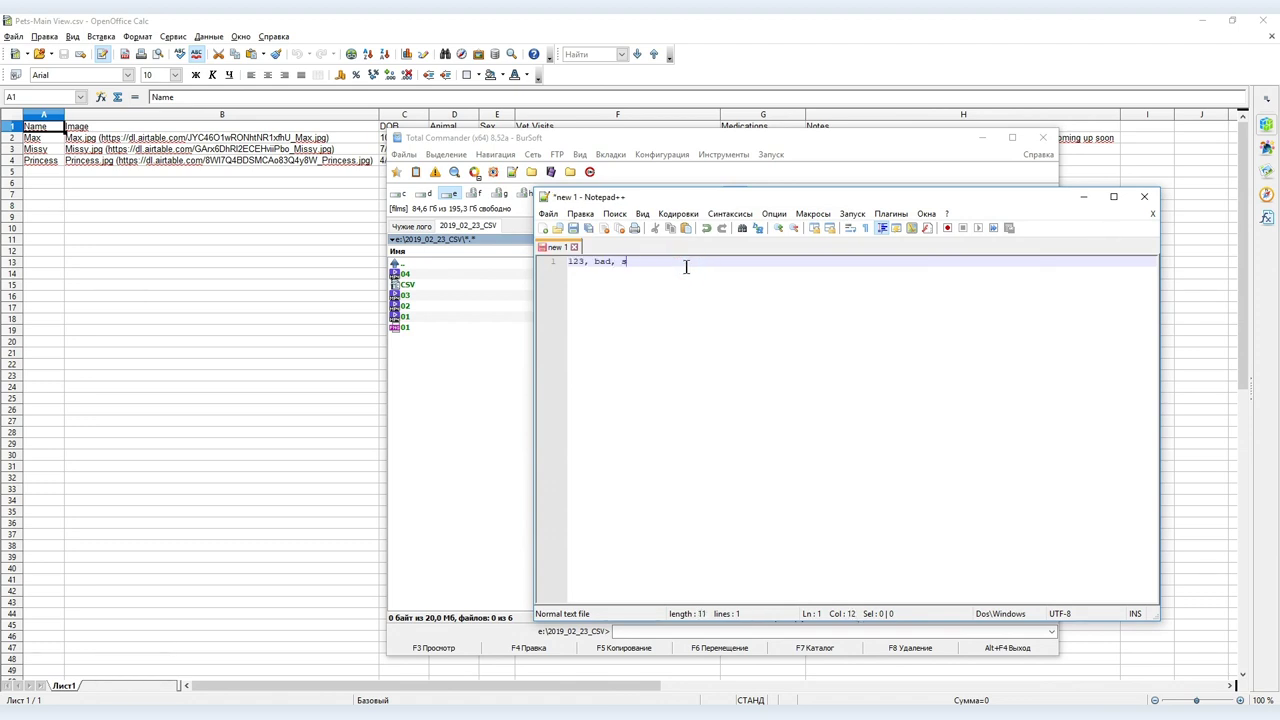
pyautogui.press('Return')
pyautogui.write('321, fine, big')
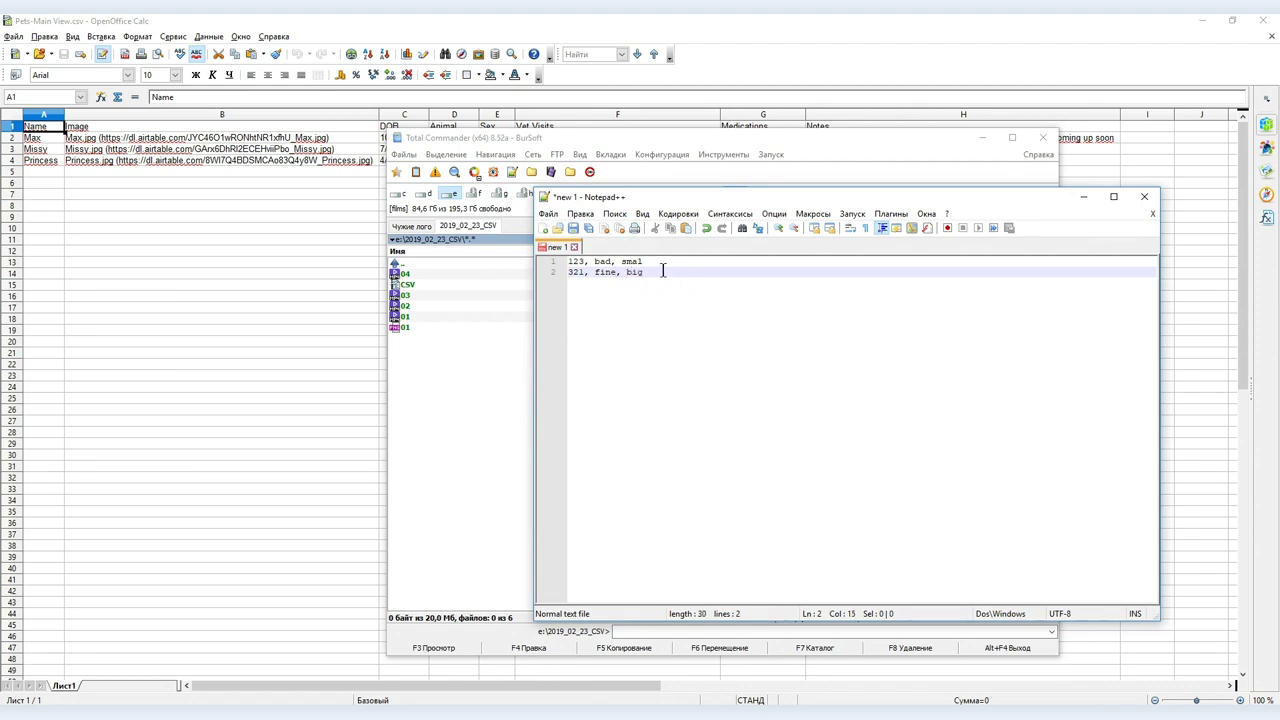
pyautogui.click(657, 263)
# Save the file as 123.csv in the 2019_02_23_CSV folder
pyautogui.hotkey('ctrl', 's')
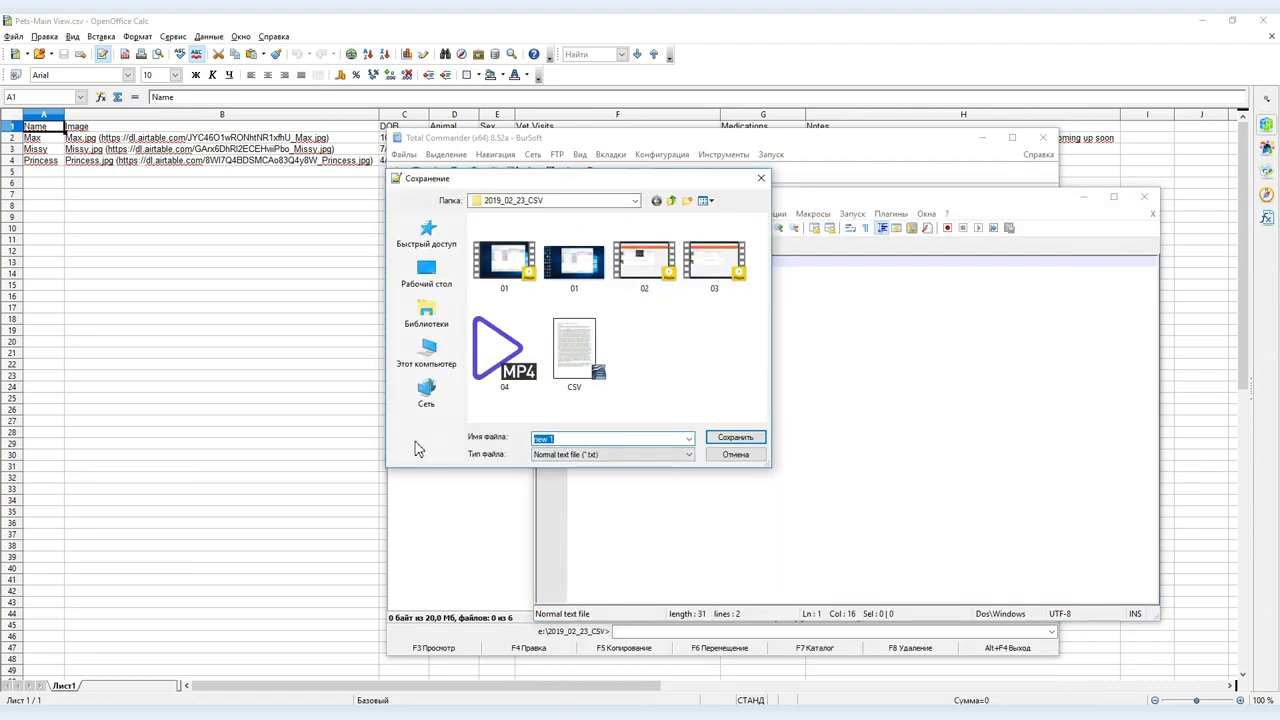
pyautogui.click(726, 441)
pyautogui.click(456, 297)
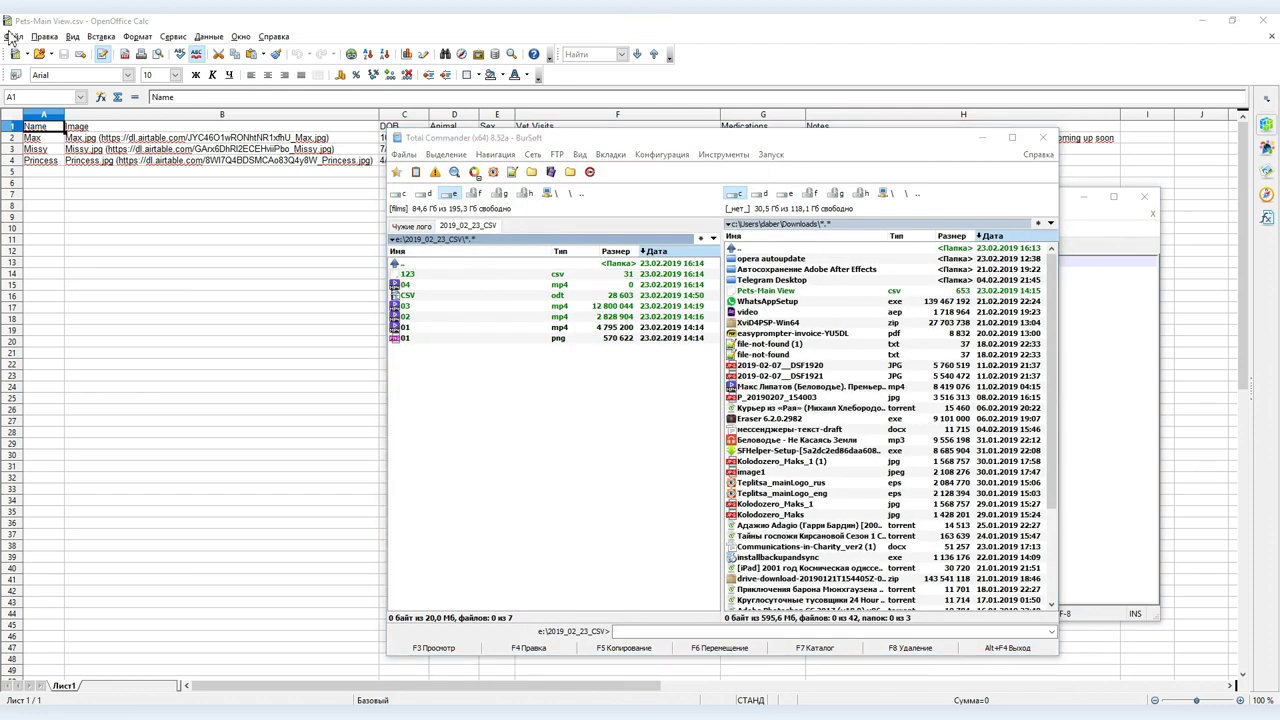
# Open 123.csv in Calc with the default import, splitting both rows into columns A–C
pyautogui.click(13, 36)
pyautogui.click(40, 68)
pyautogui.click(603, 391)
pyautogui.click(822, 196)
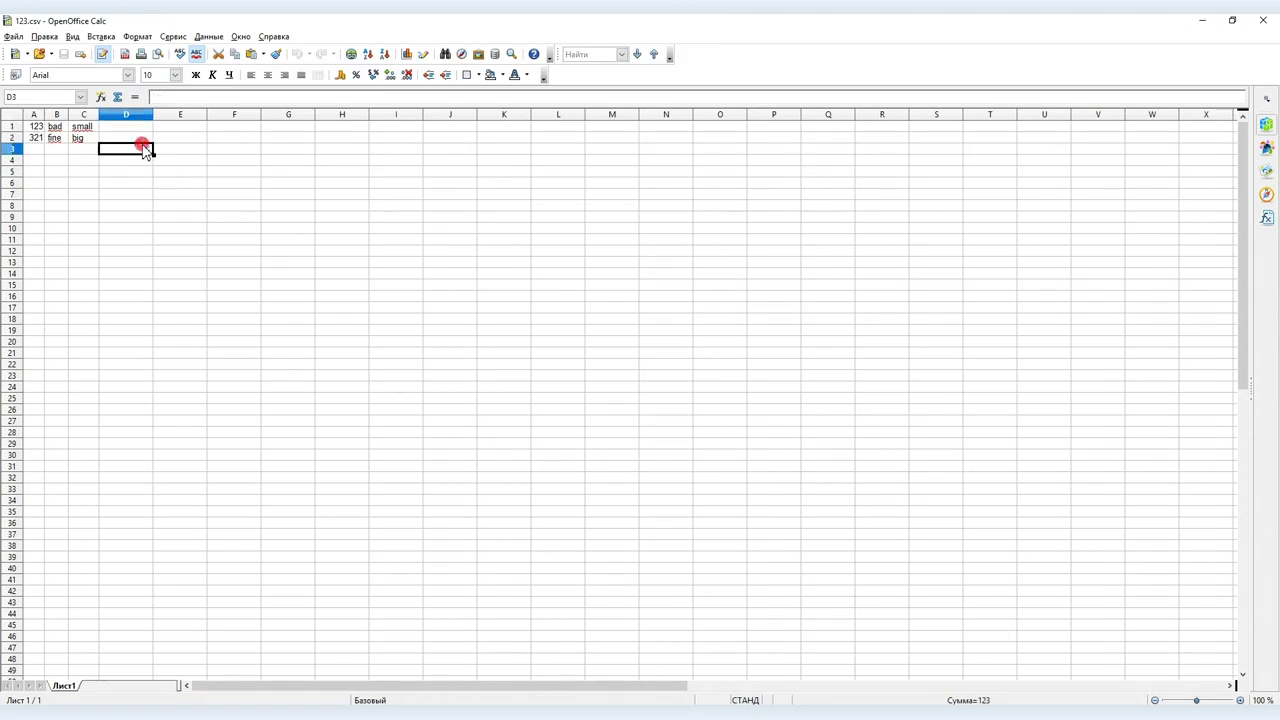